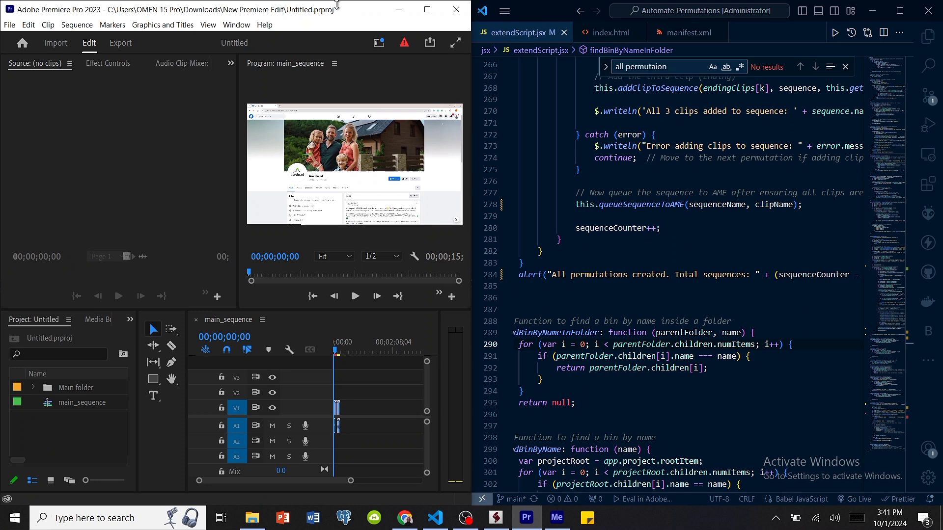
Launch the Automate Permutation Panel from the Window > Extensions menu
left_click(236, 25)
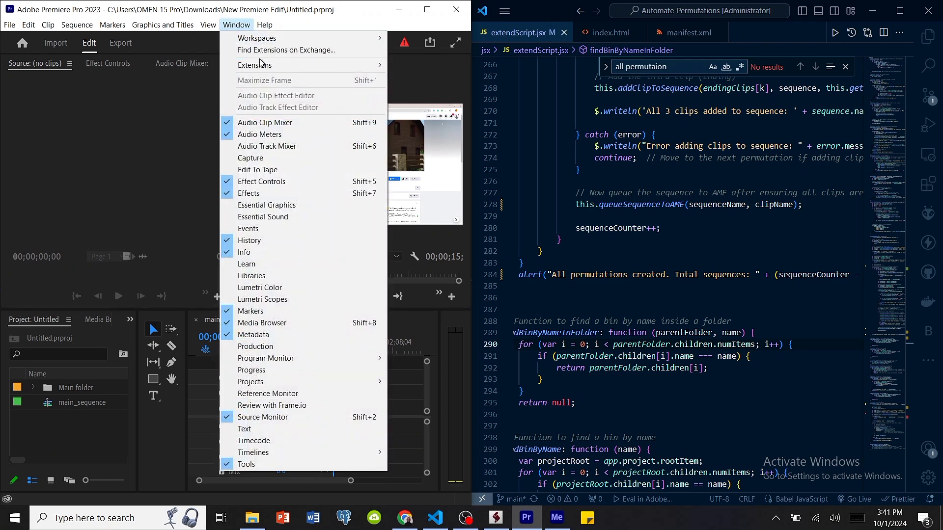
mouse_move(254, 65)
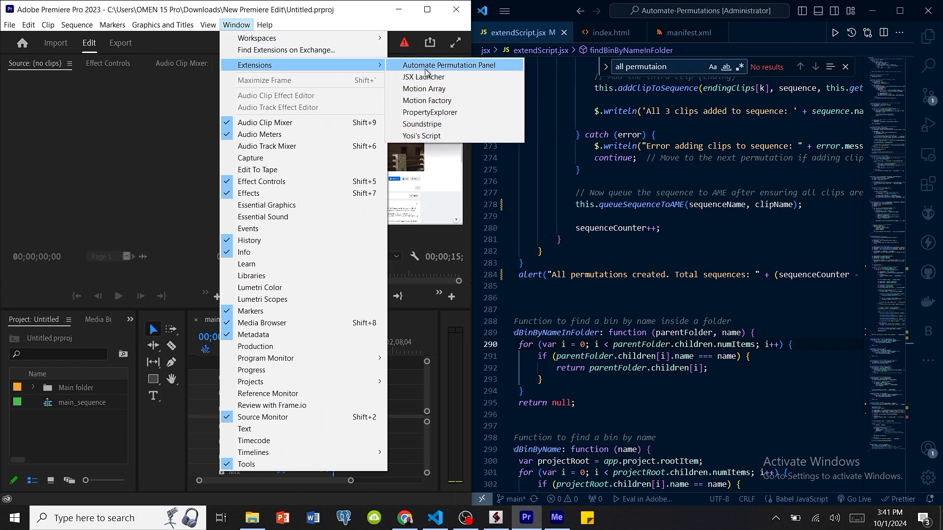
left_click(436, 66)
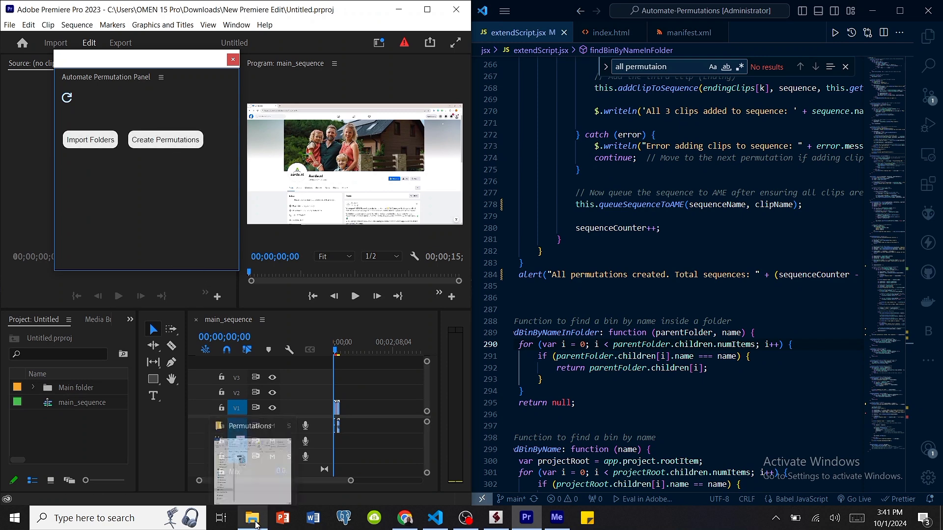
Delete all eight old videos from the Permutations folder
left_click(253, 518)
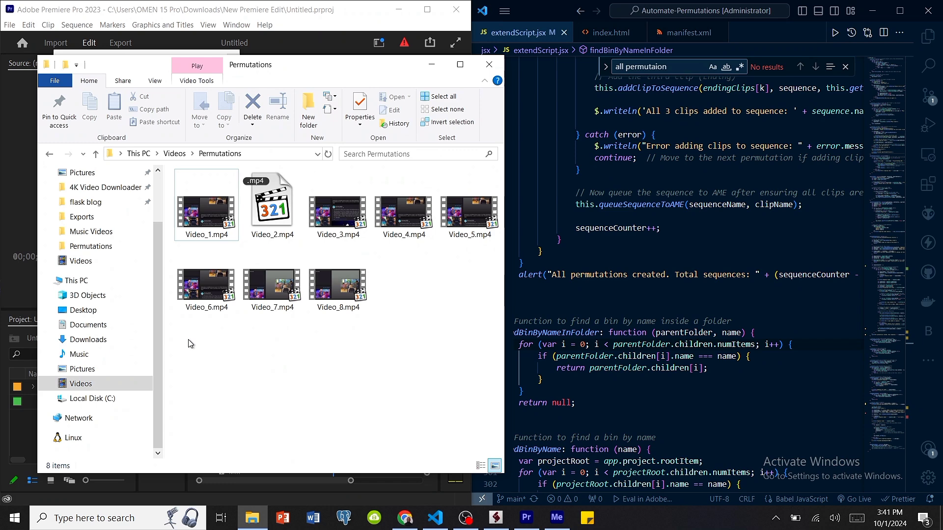
left_click_drag(191, 344, 482, 201)
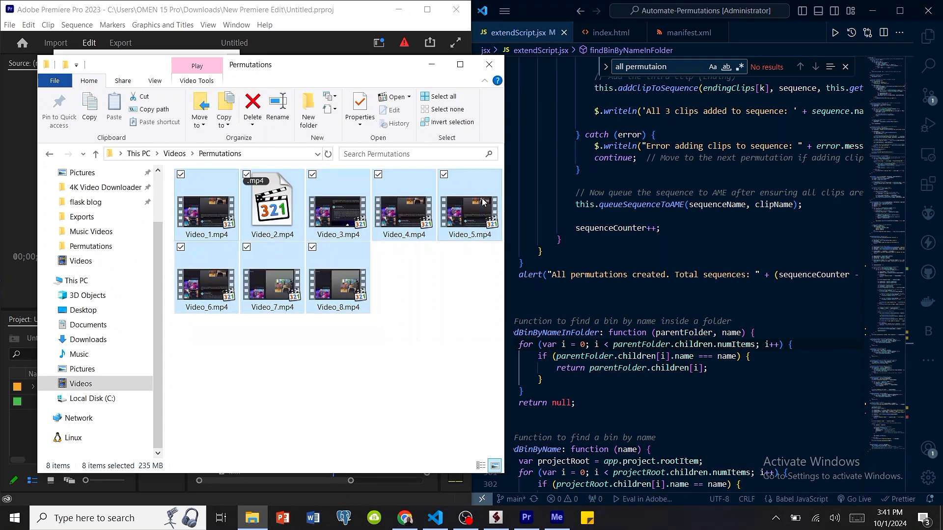
key("Delete")
key("Return")
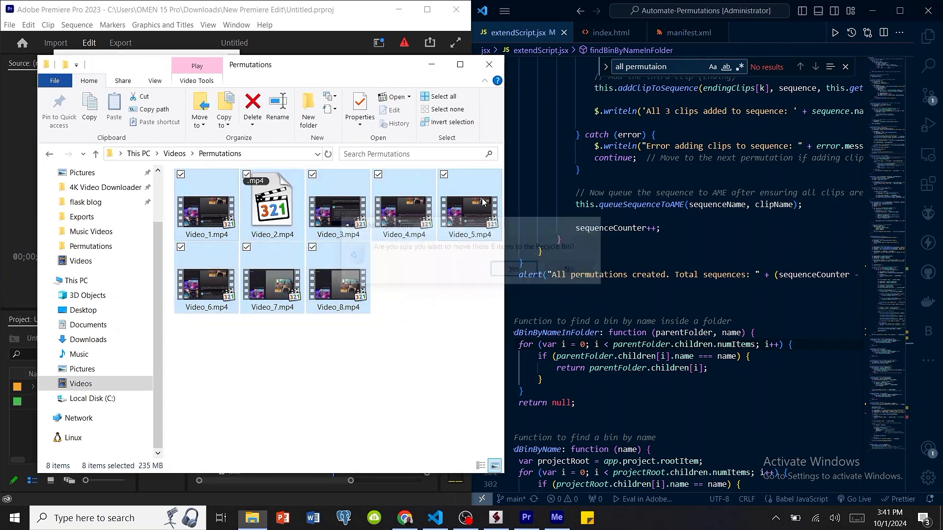
Check the Beginning, Ending and Middle Footage folders inside companies, then return to Videos
left_click(174, 154)
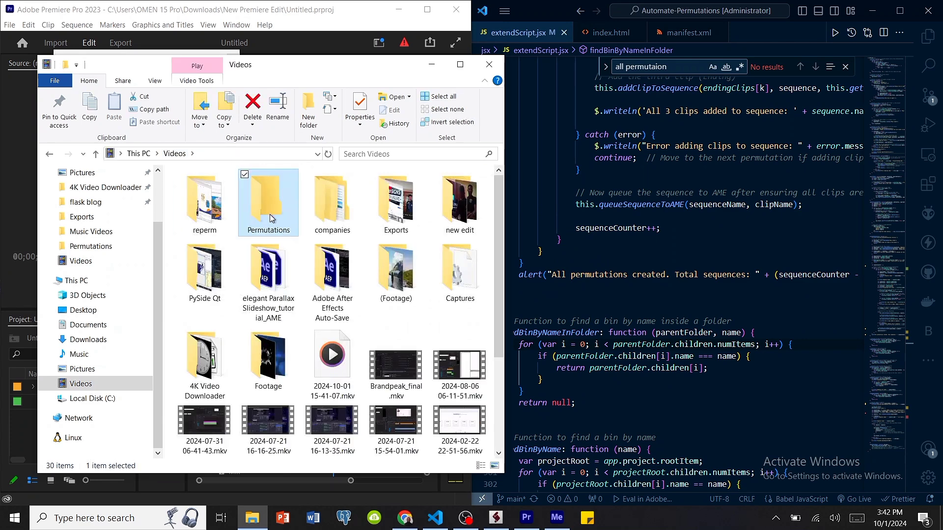
mouse_move(268, 200)
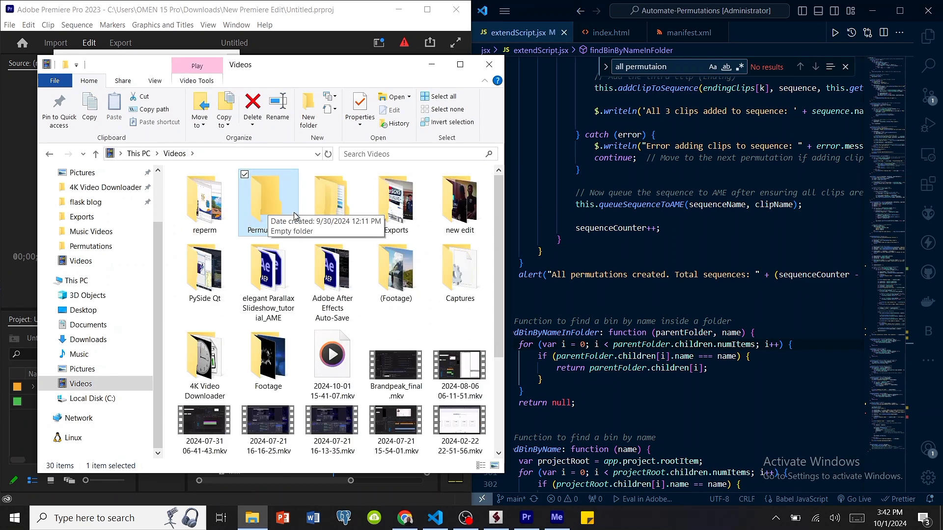
double_click(345, 205)
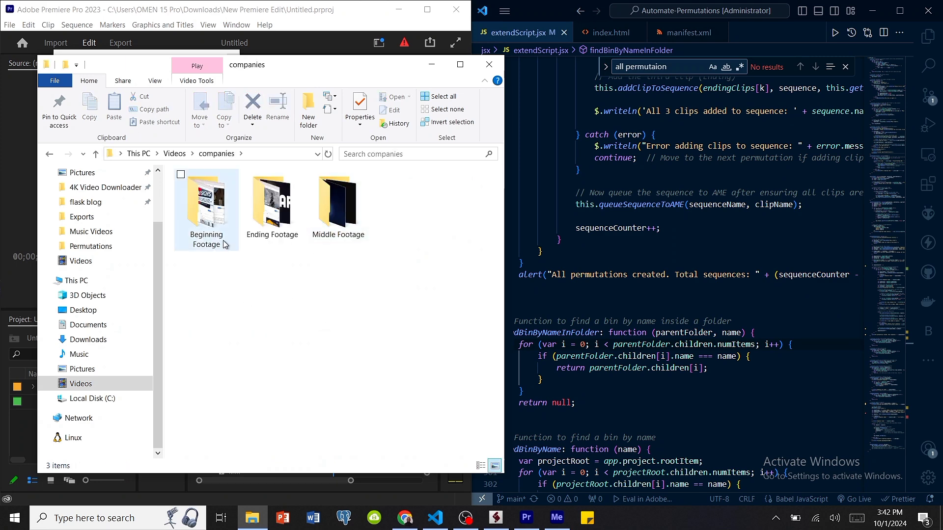
double_click(213, 221)
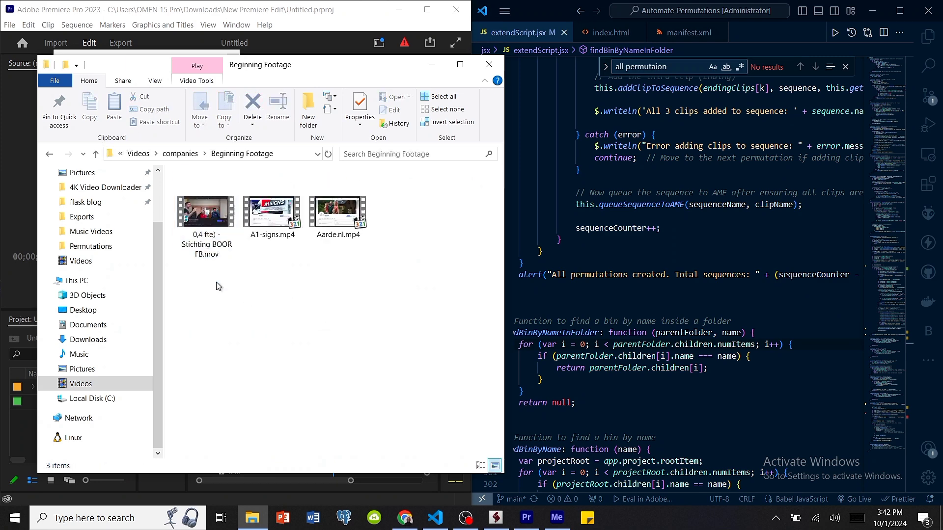
left_click(186, 154)
double_click(249, 205)
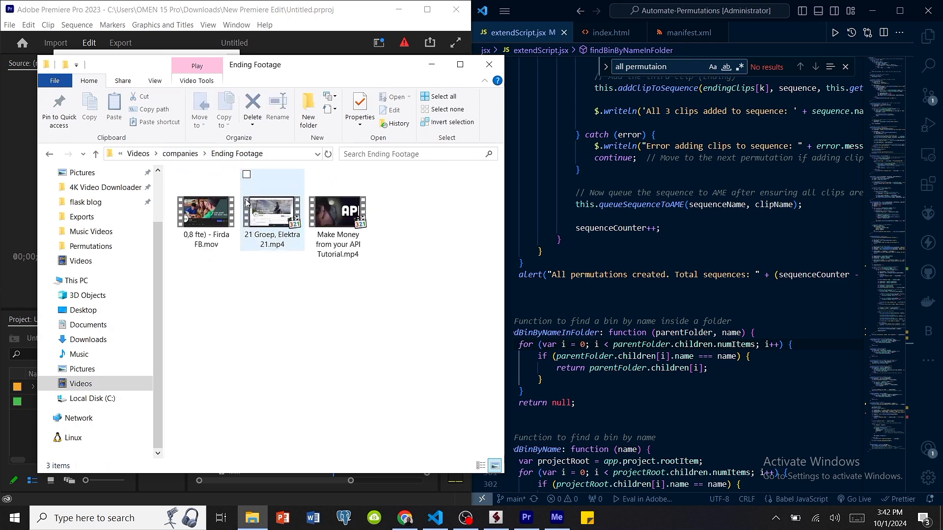
left_click(186, 154)
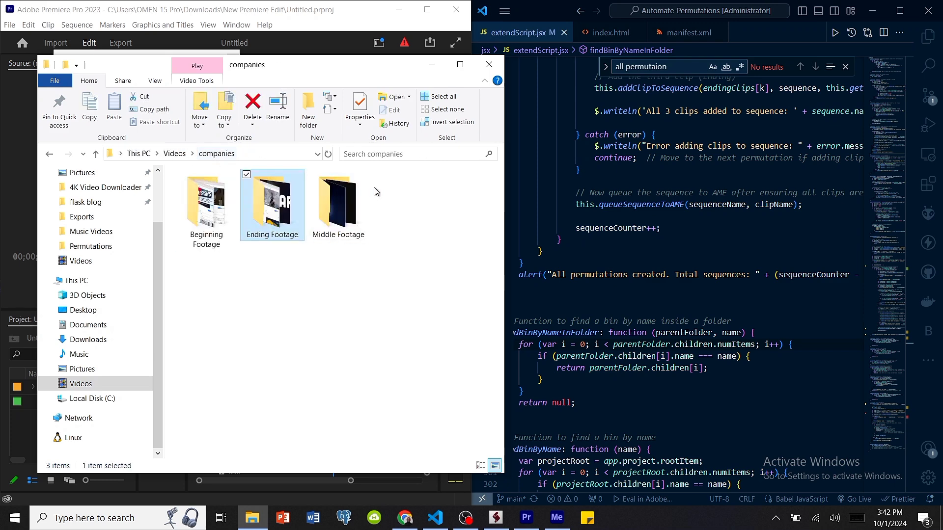
double_click(339, 206)
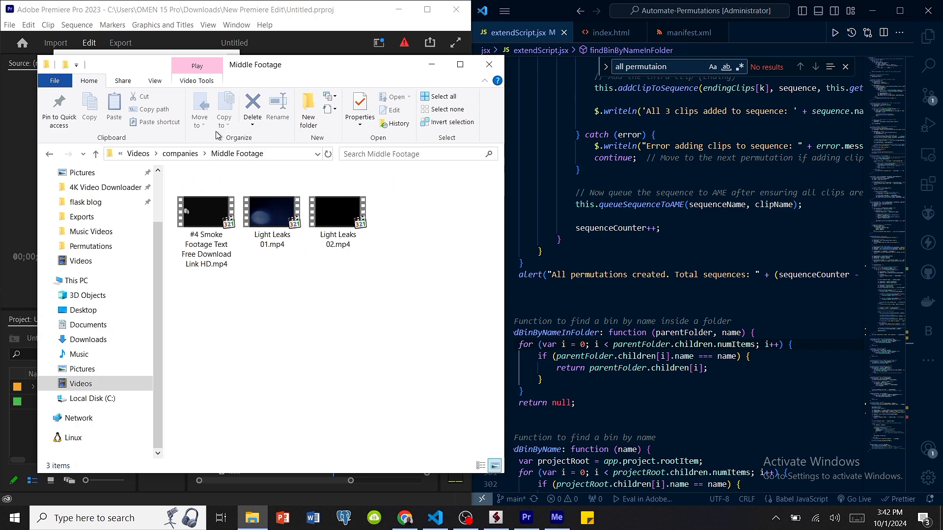
left_click(182, 154)
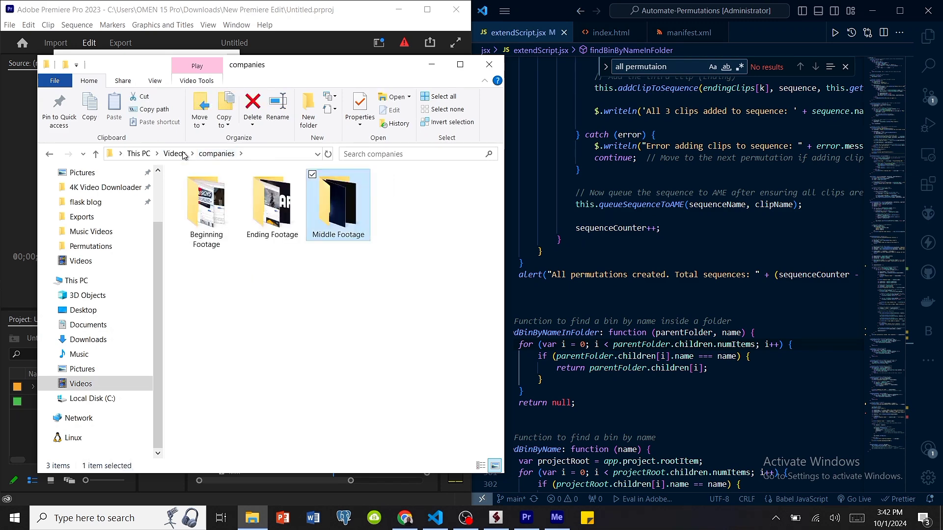
left_click(175, 153)
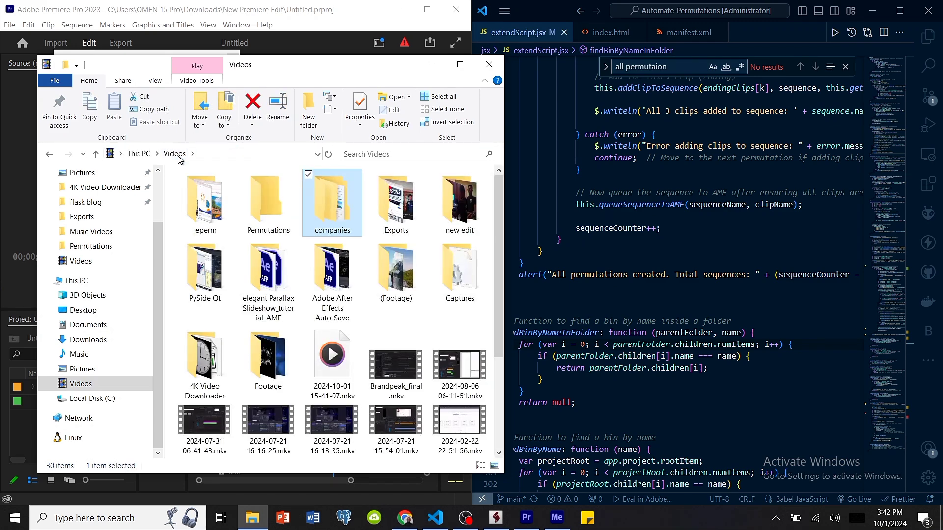
Remove the existing Main folder bin from the Premiere project
left_click(432, 64)
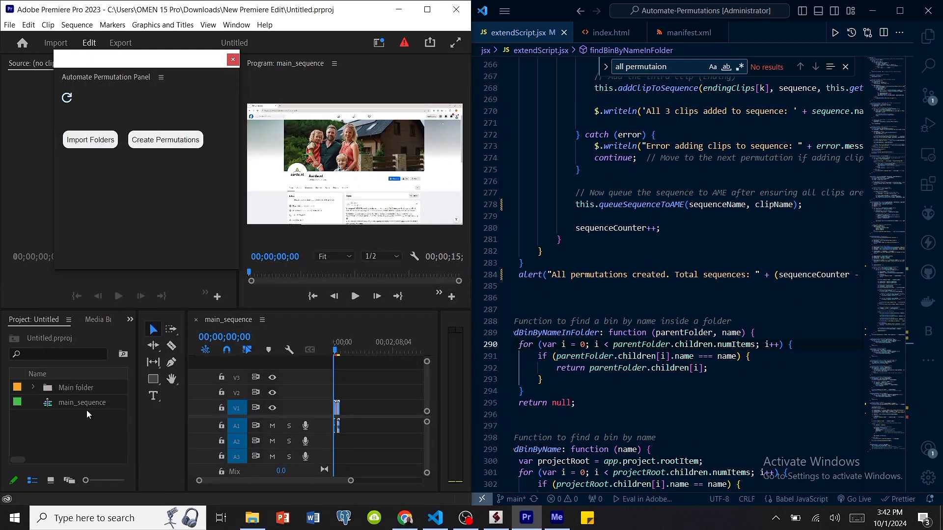
left_click(73, 386)
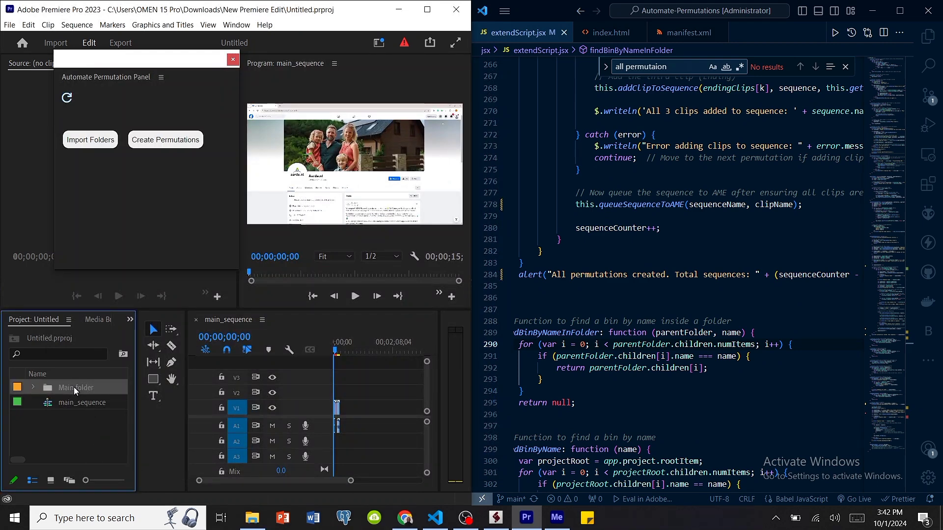
key("Delete")
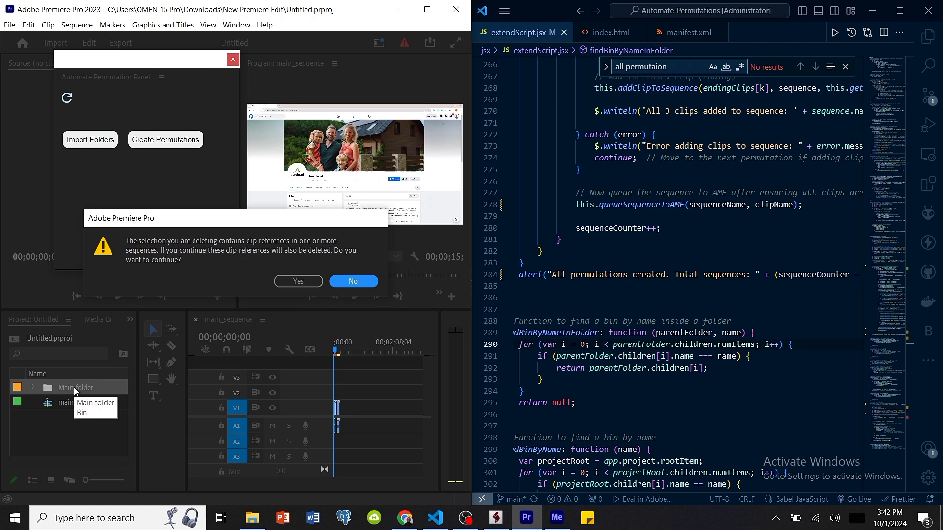
left_click(294, 278)
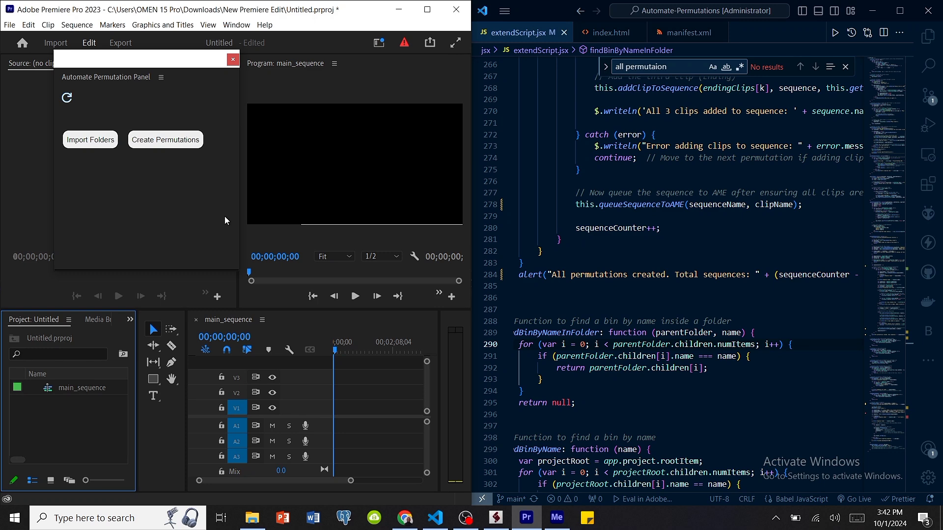
Import the Videos > companies folder as root through the panel's Import Folders
left_click(101, 146)
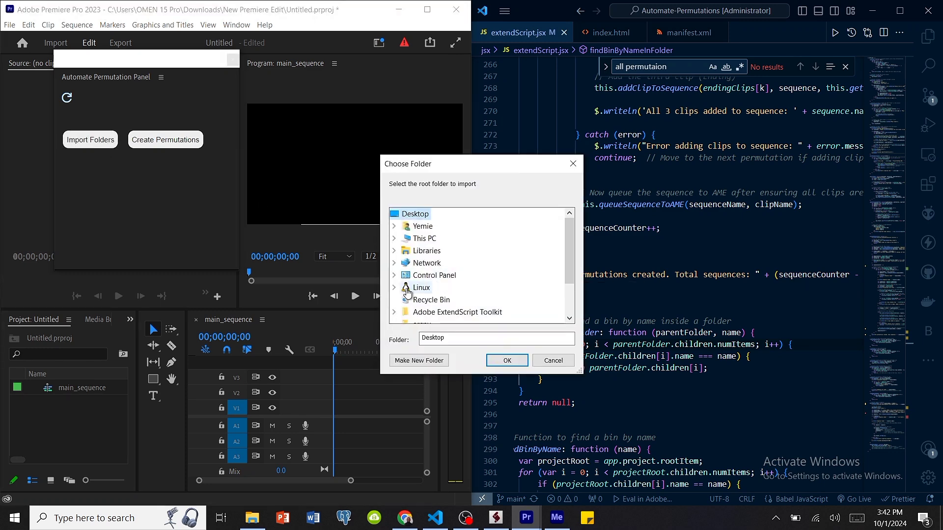
left_click(398, 251)
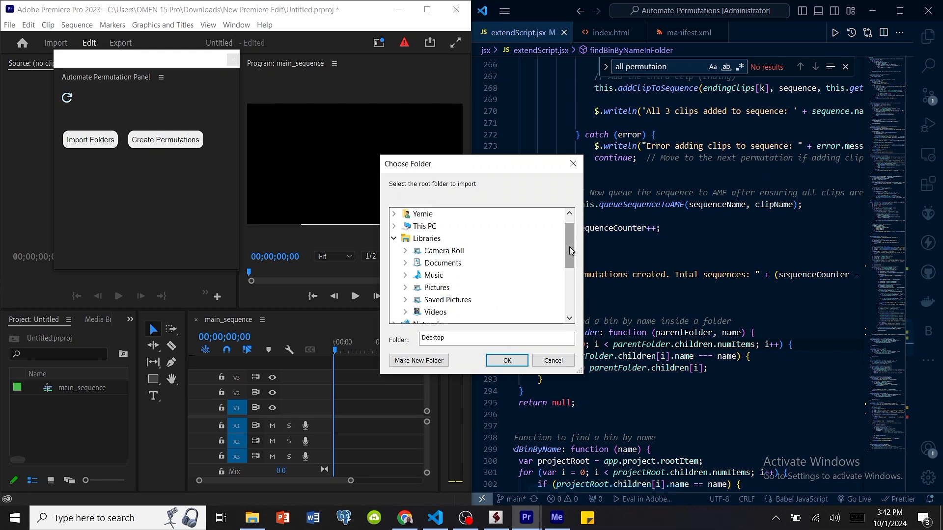
left_click_drag(569, 247, 570, 258)
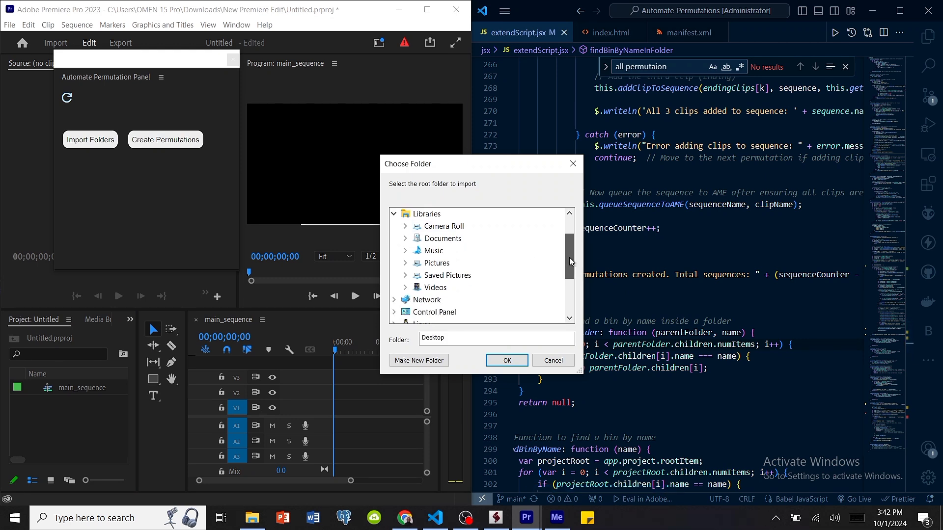
left_click(405, 293)
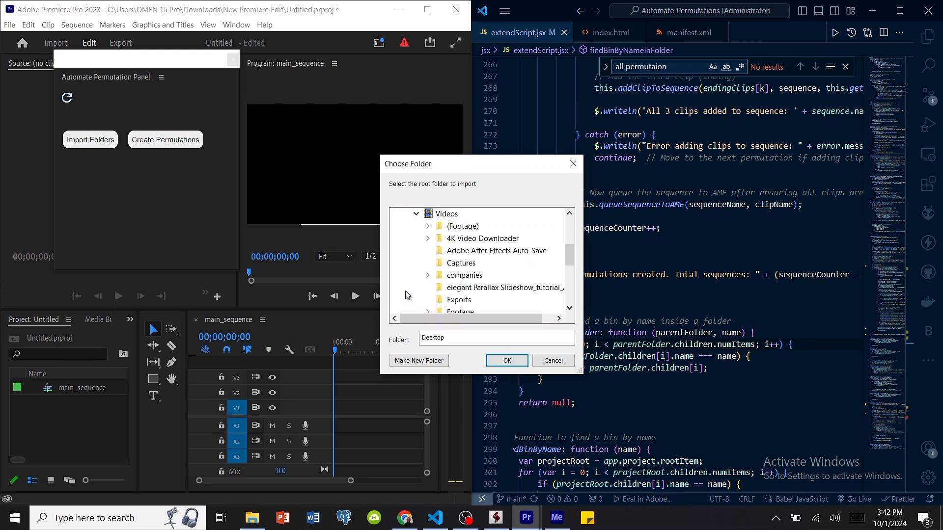
double_click(456, 276)
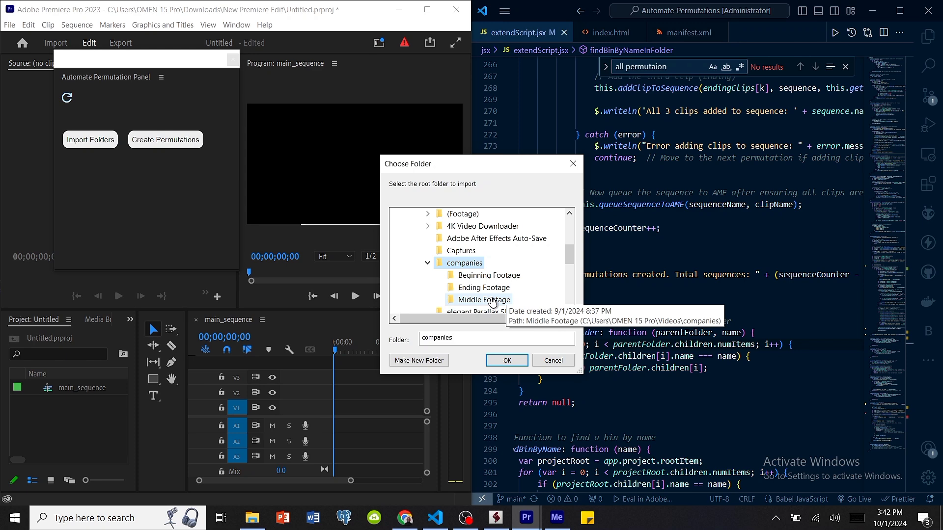
left_click(507, 361)
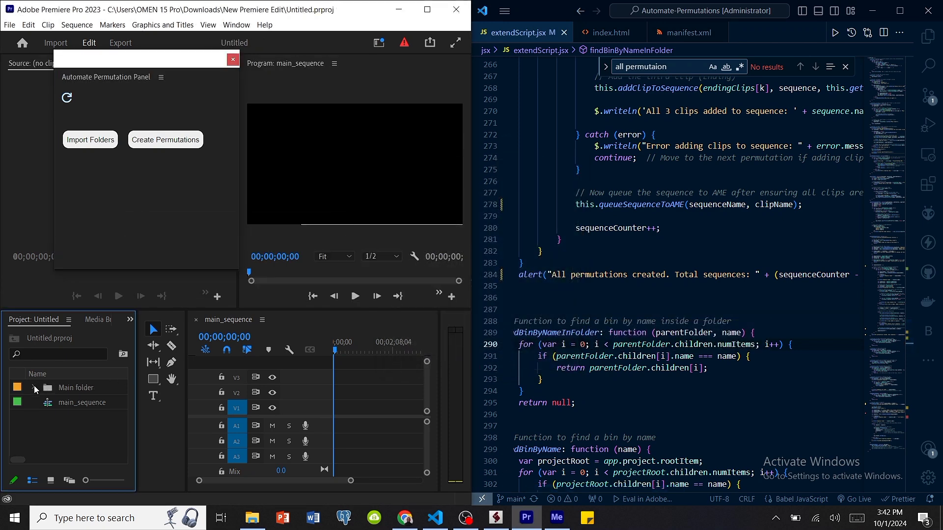
Expand Main to show its Beginning, Ending and Middle Footage bins, and briefly check Media Encoder
left_click(34, 387)
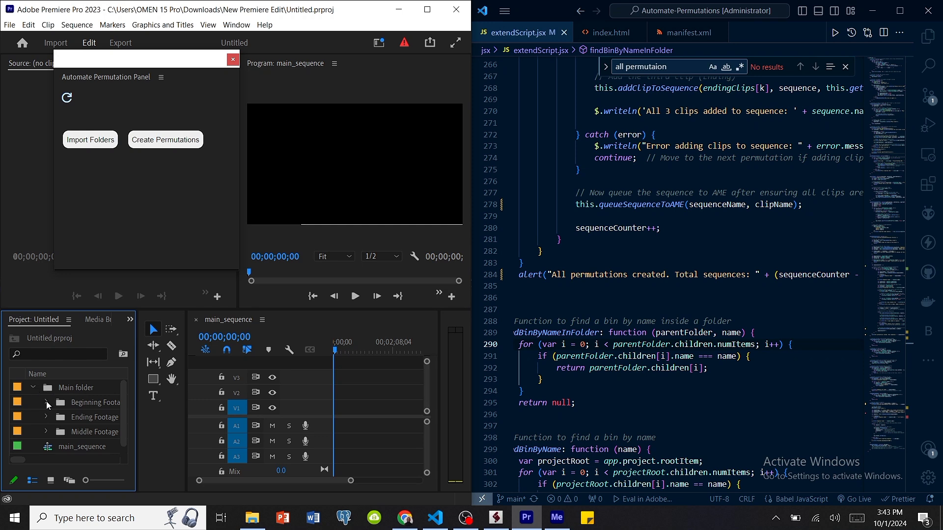
left_click(46, 402)
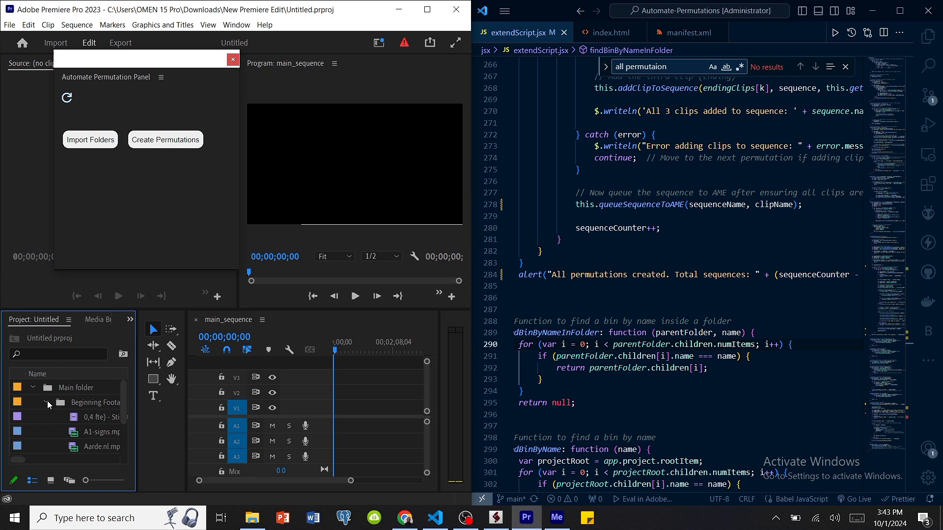
left_click(47, 401)
left_click(48, 417)
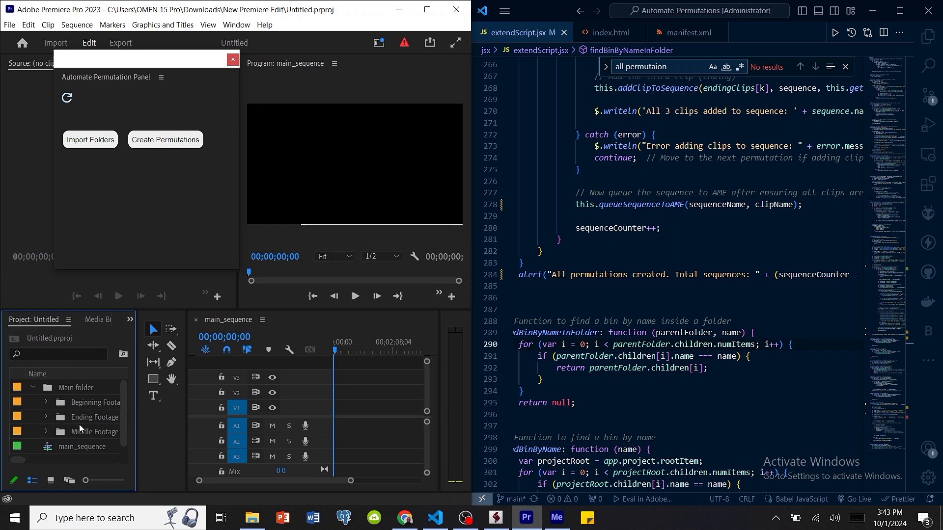
left_click(557, 518)
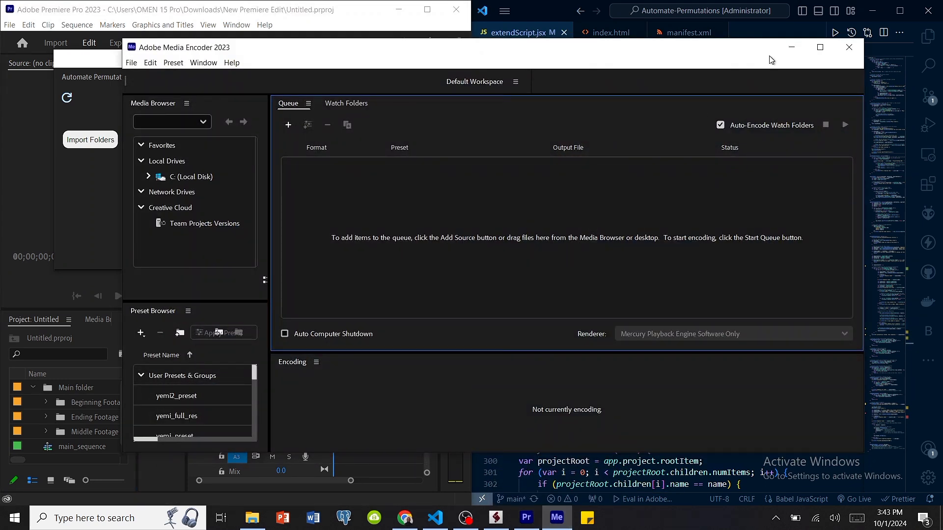
left_click(791, 47)
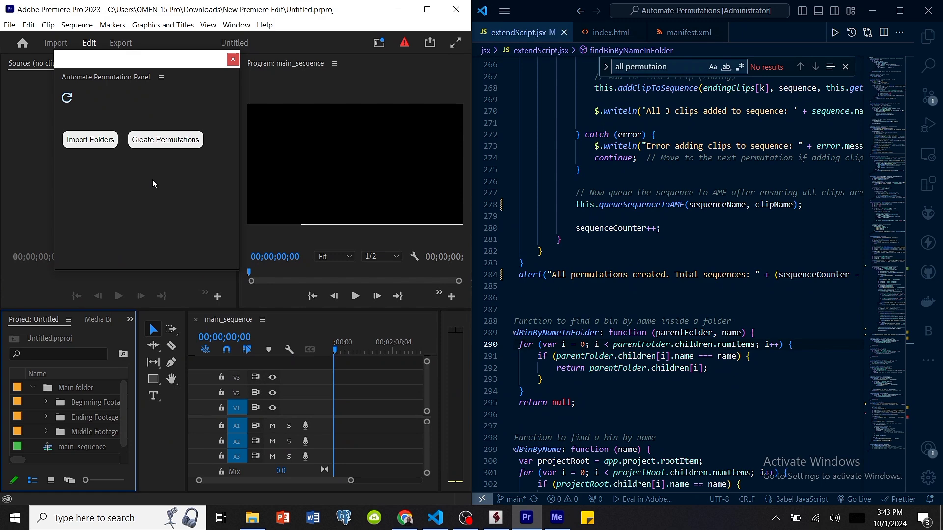
Run Create Permutations in the Automate Permutation Panel
left_click(156, 140)
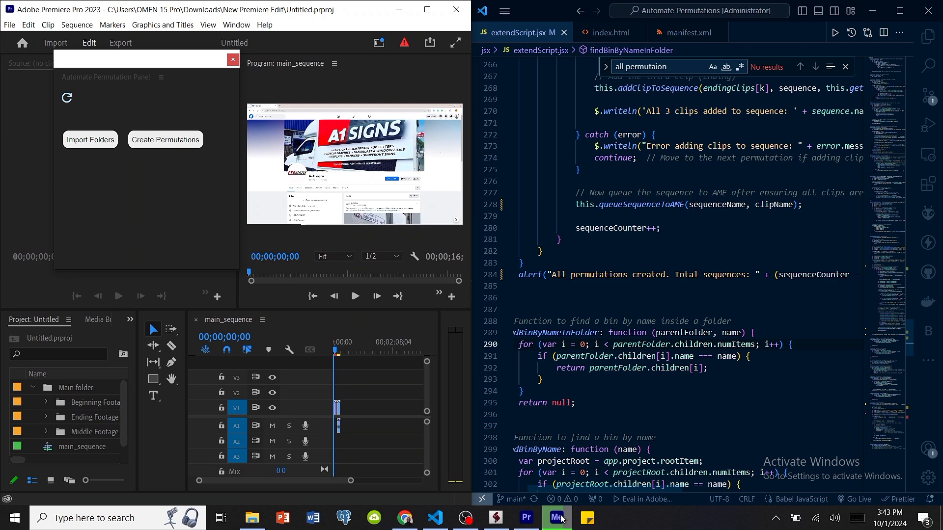
Check the Media Encoder queue rendering the Video_n jobs, then bring up File Explorer
left_click(557, 518)
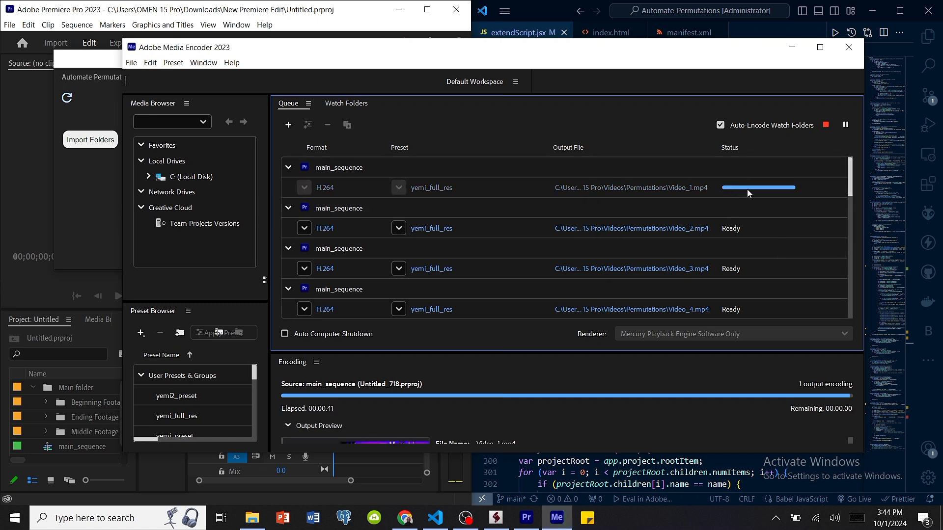
left_click(251, 520)
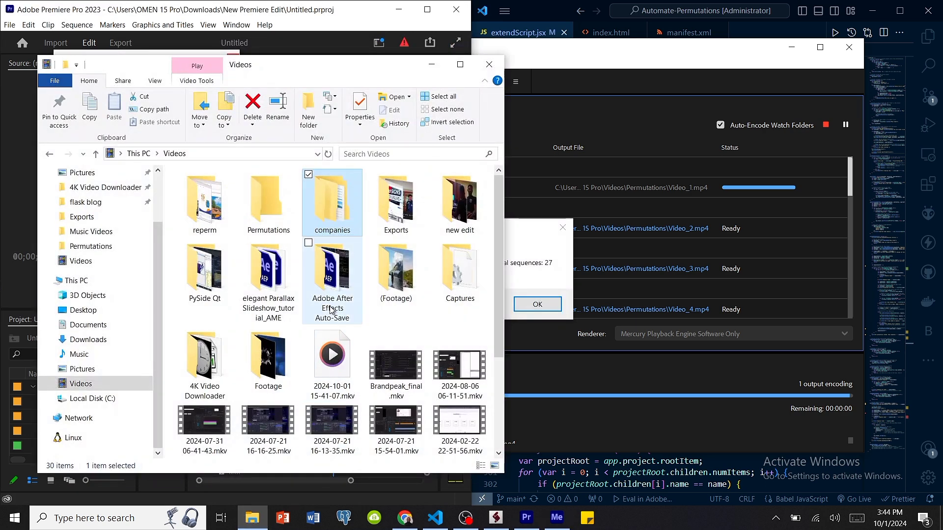
Dismiss Premiere's 27-sequences Script Alert and return to the Videos folder
left_click(528, 228)
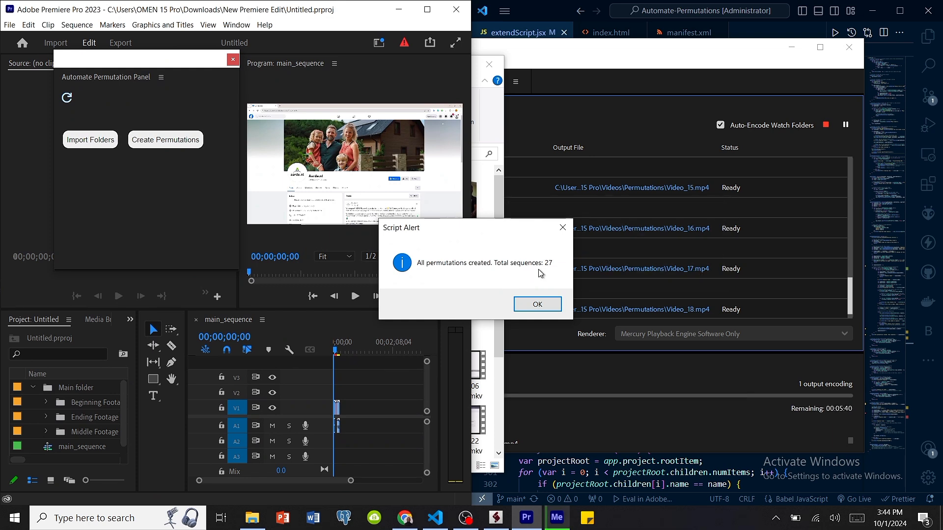
left_click(538, 305)
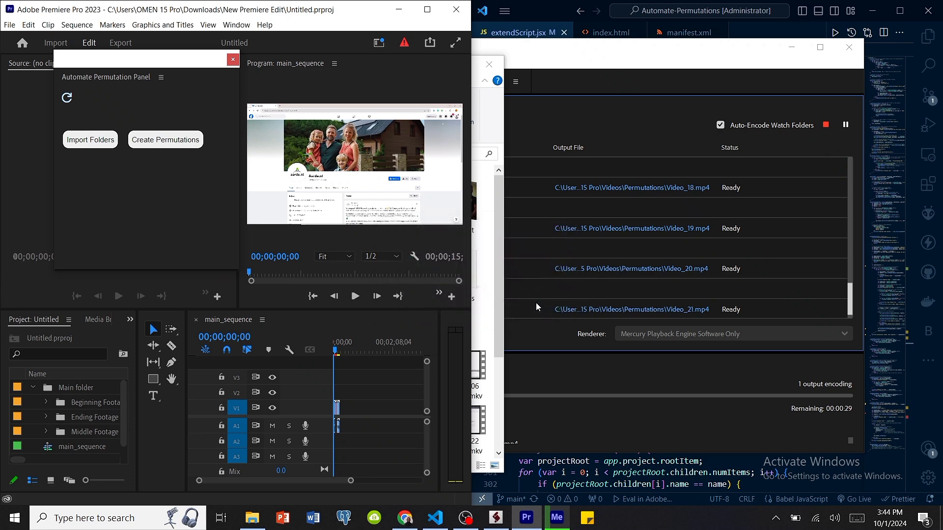
left_click(249, 528)
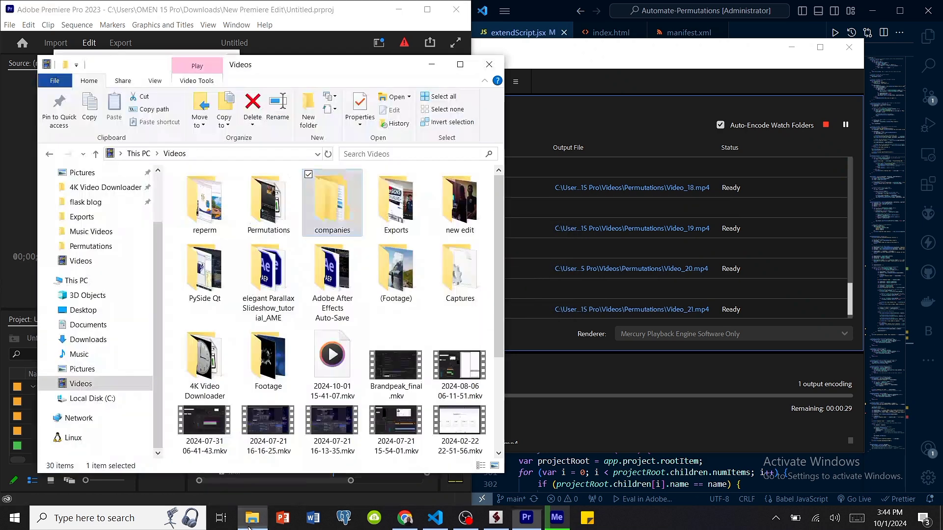
Open the Permutations folder and maximize the window to show Video_1 through Video_27
double_click(272, 207)
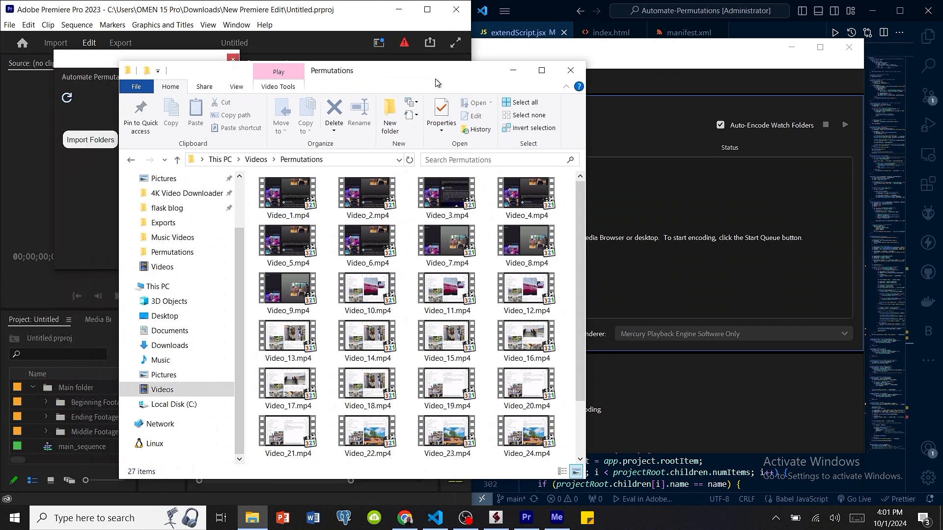
left_click_drag(355, 77, 521, 4)
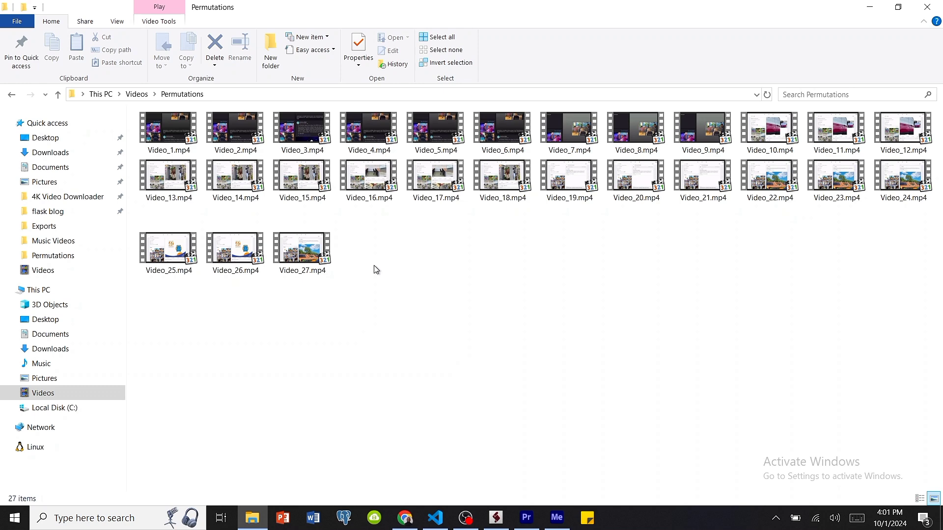
Play Video_6.mp4 in Media Player Classic, seek ahead and pause on the cloud animation
double_click(355, 130)
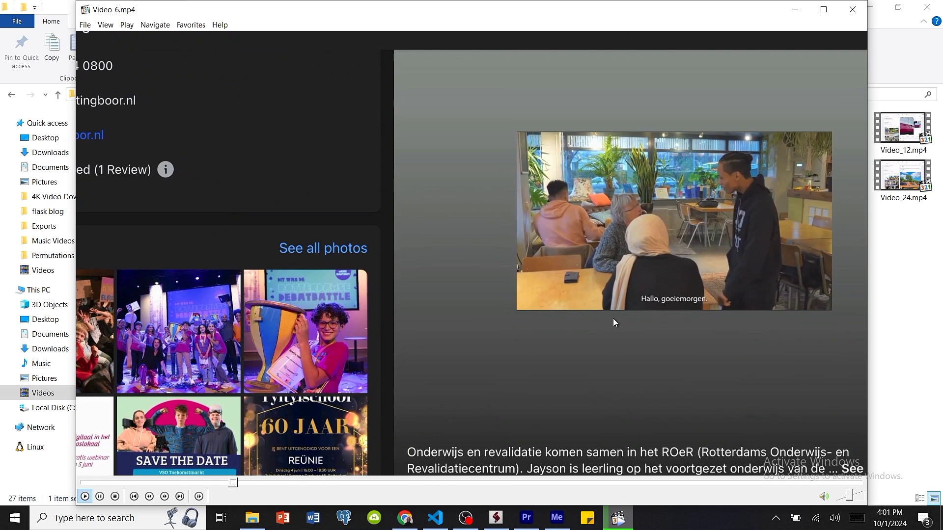
key("Right")
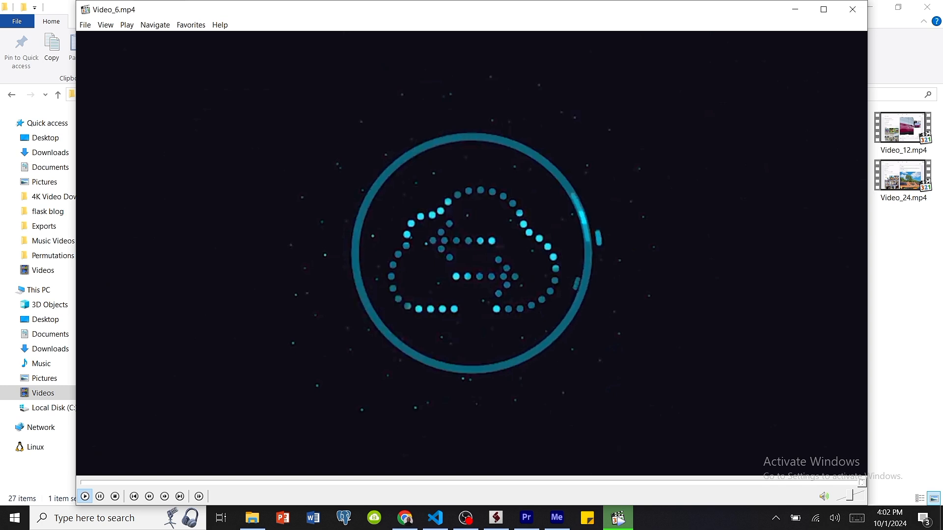
key("space")
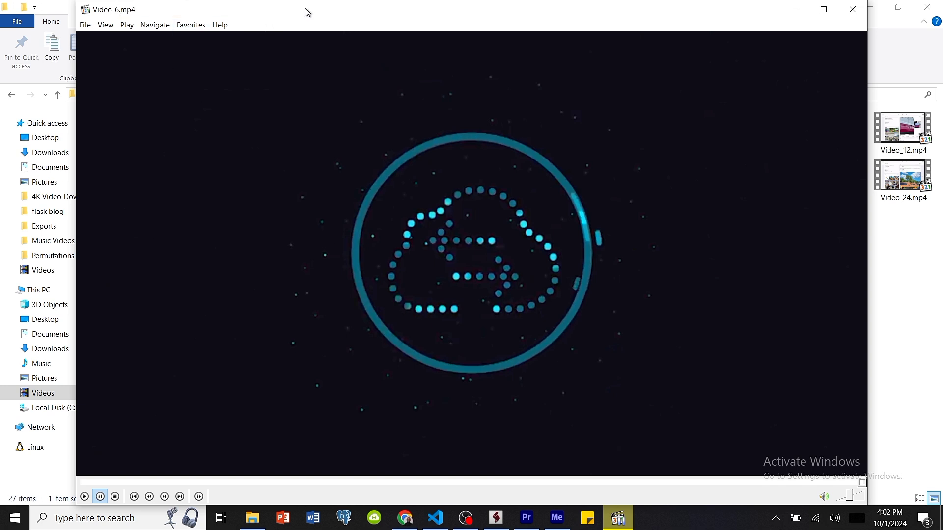
left_click_drag(307, 11, 305, 21)
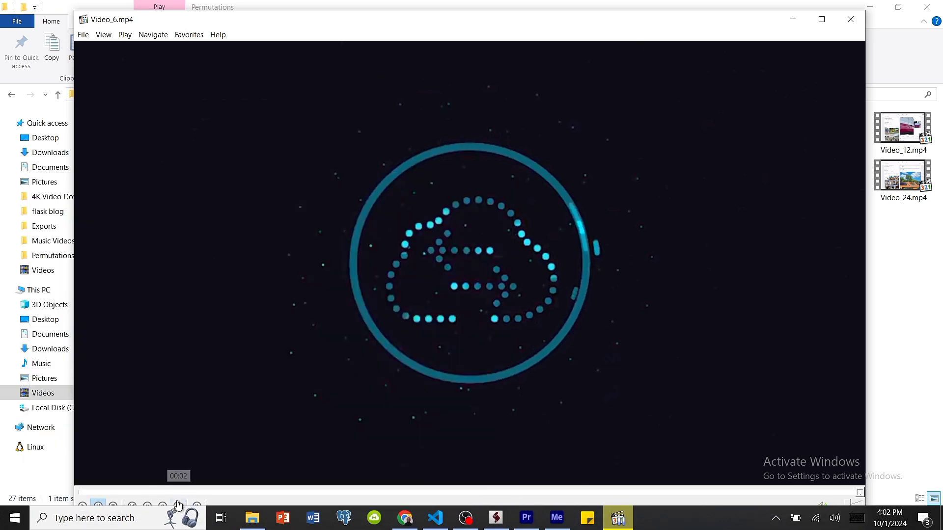
Skip to the next permutation video and seek ahead through Video_8.mp4
left_click(177, 505)
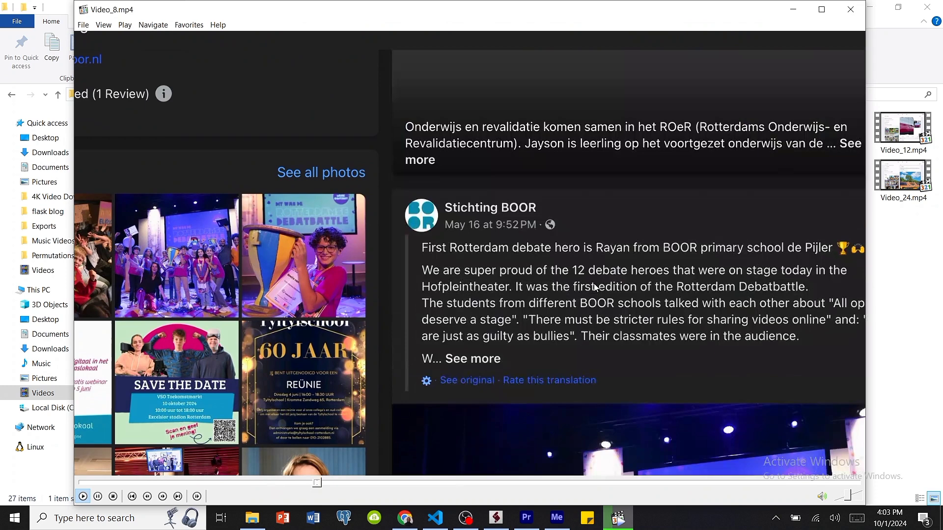
key("Right")
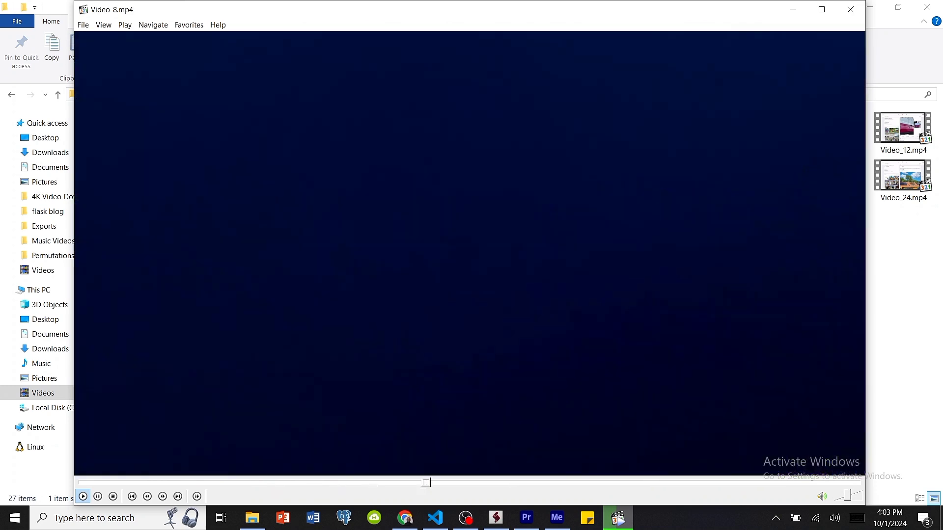
key("Right")
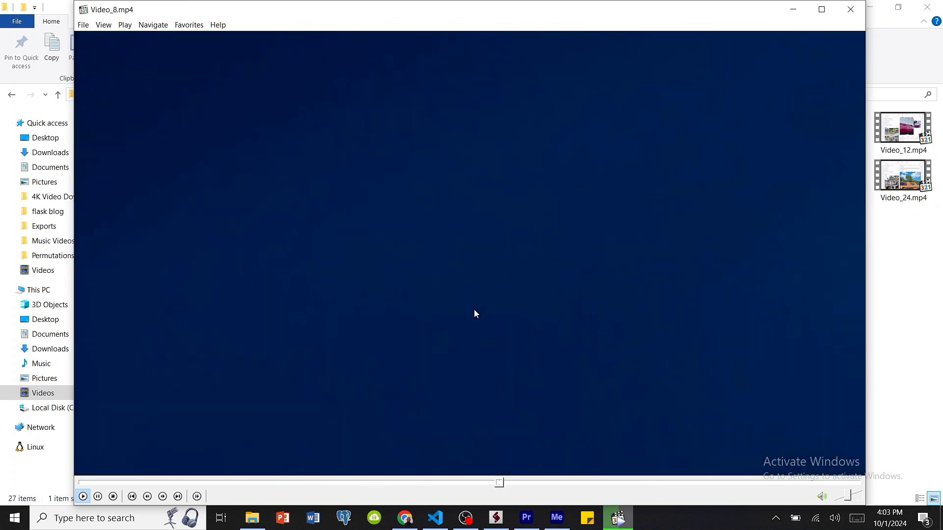
key("Right")
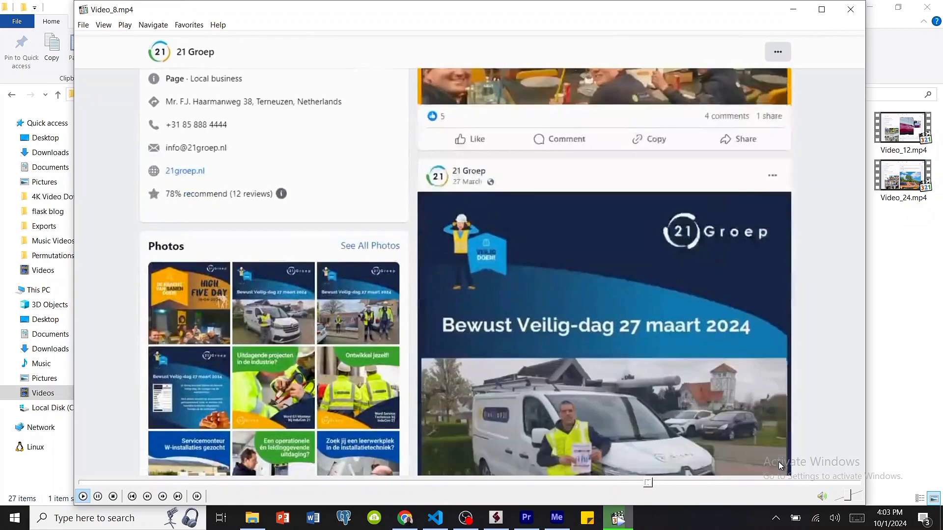